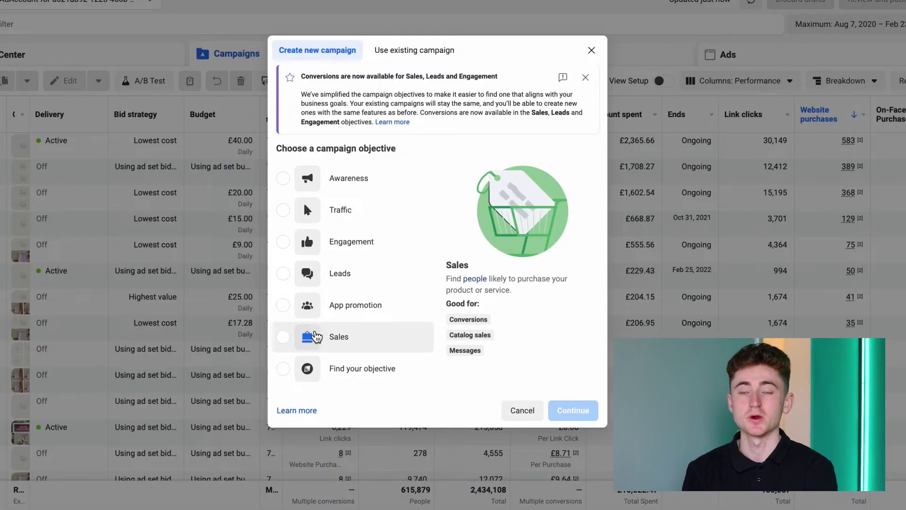
- Choose Sales as the new campaign's objective and name the campaign "Retargeting / CBO"
{"action": "left_click", "coordinate": [314, 338]}
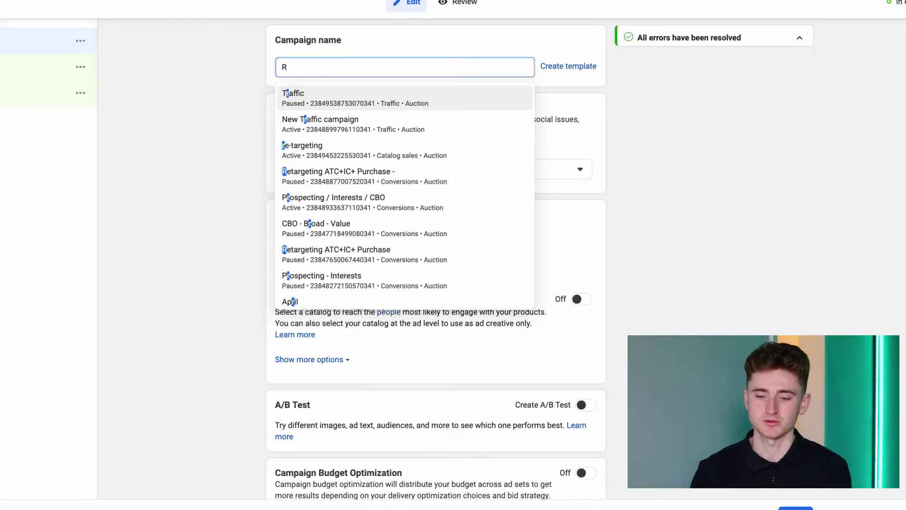
{"action": "type", "text": "etargeting "}
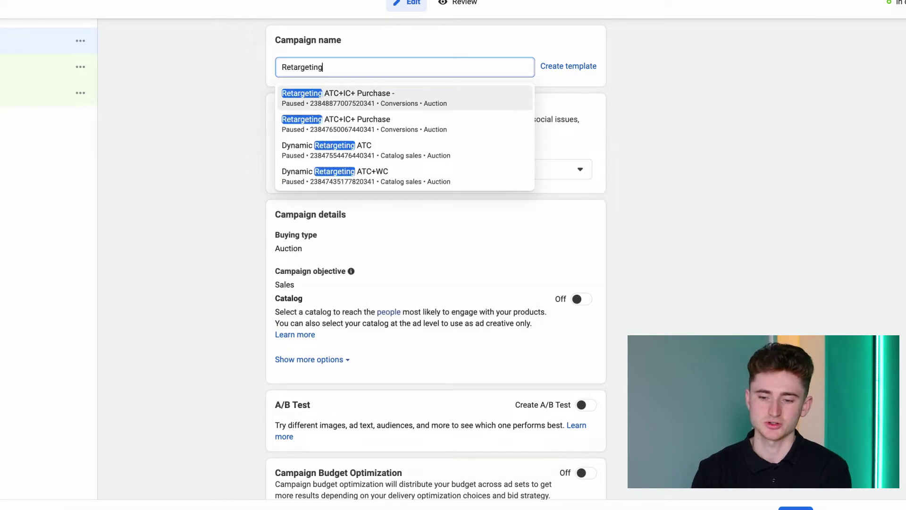
{"action": "type", "text": "/ "}
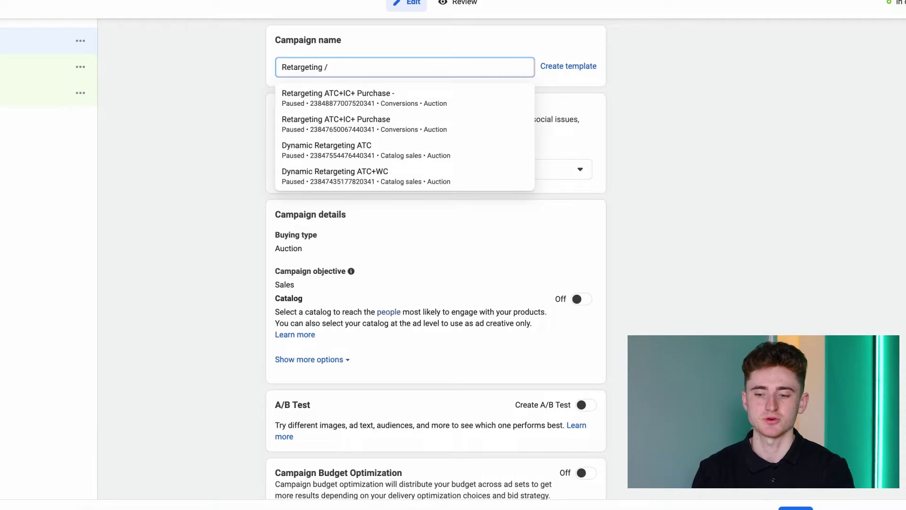
{"action": "type", "text": "CBO"}
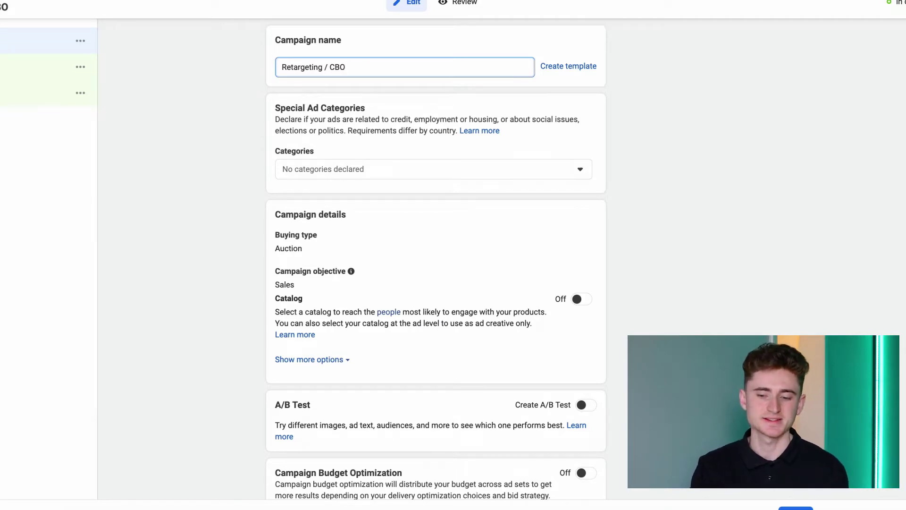
{"action": "left_click", "coordinate": [630, 153]}
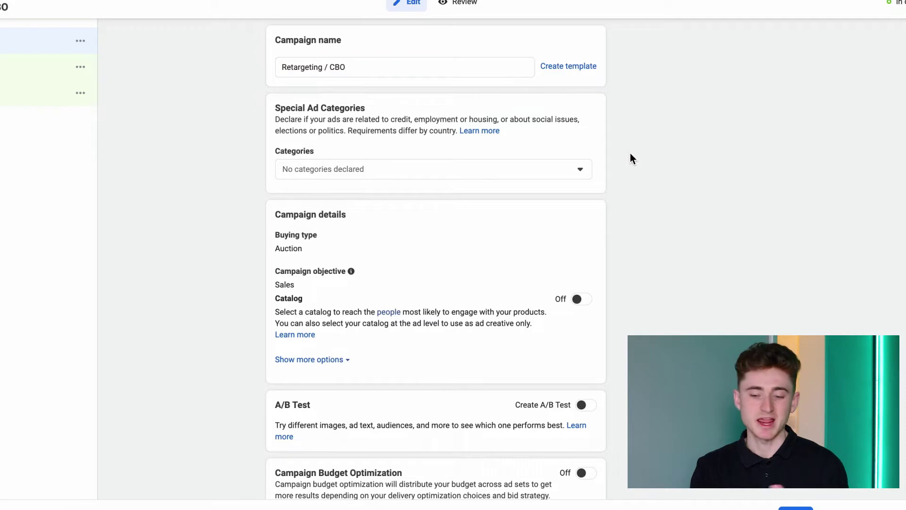
- Set the daily campaign budget to £50.00 under Campaign Budget Optimization
{"action": "scroll", "coordinate": [486, 238], "scroll_direction": "down", "scroll_amount": 1}
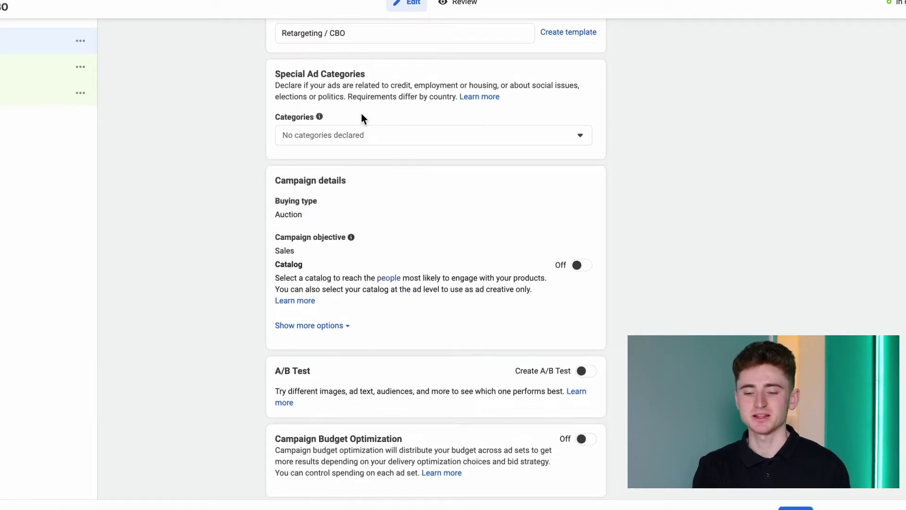
{"action": "scroll", "coordinate": [347, 203], "scroll_direction": "down", "scroll_amount": 1}
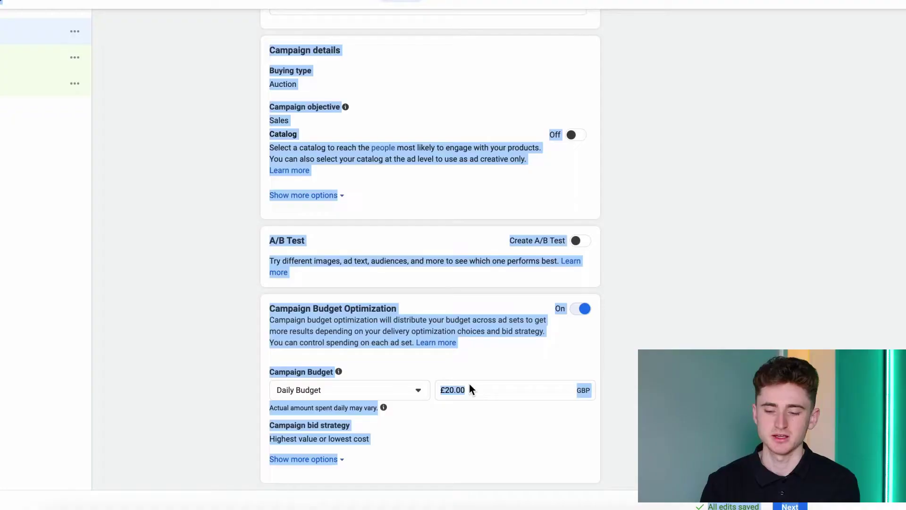
{"action": "left_click", "coordinate": [469, 384]}
{"action": "key", "text": "ctrl+a"}
{"action": "type", "text": "50"}
{"action": "left_click", "coordinate": [529, 377]}
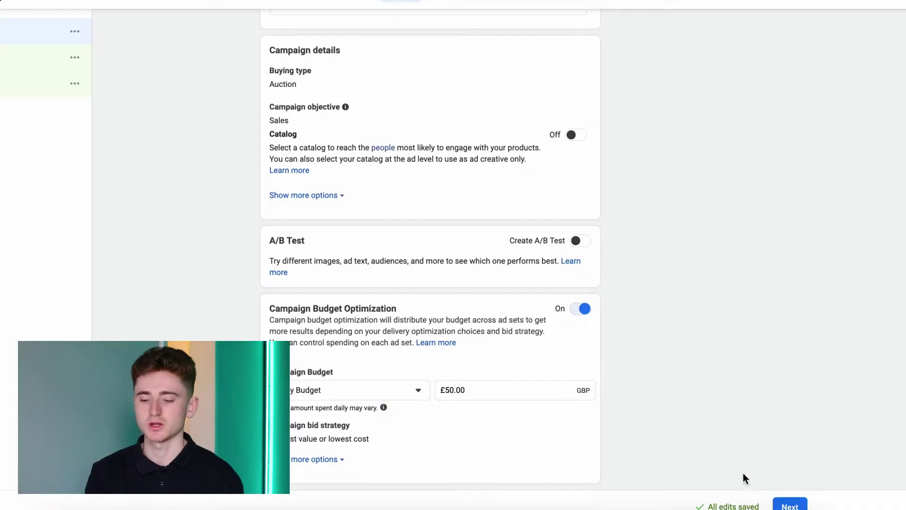
- Continue to the ad set, dismissing the cost-per-purchase warning, and open the ad set name for editing
{"action": "left_click", "coordinate": [790, 505]}
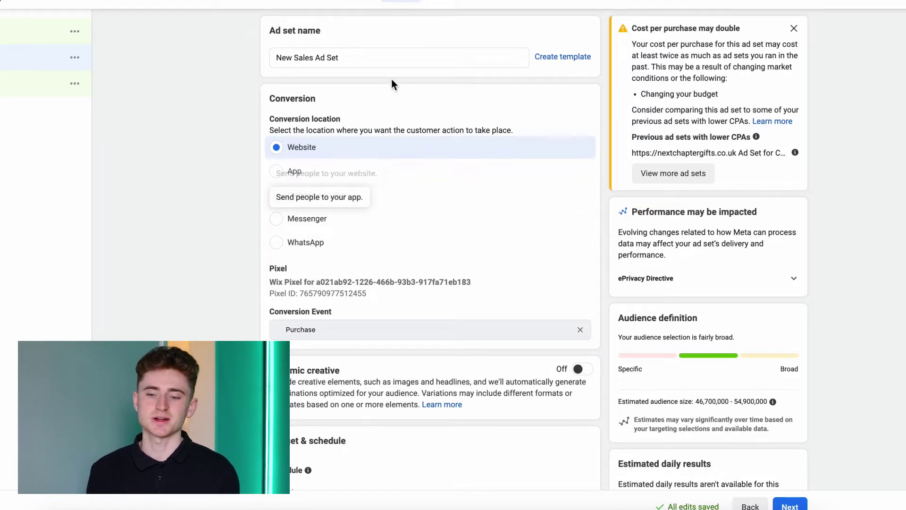
{"action": "left_click", "coordinate": [793, 28]}
{"action": "left_click", "coordinate": [376, 55]}
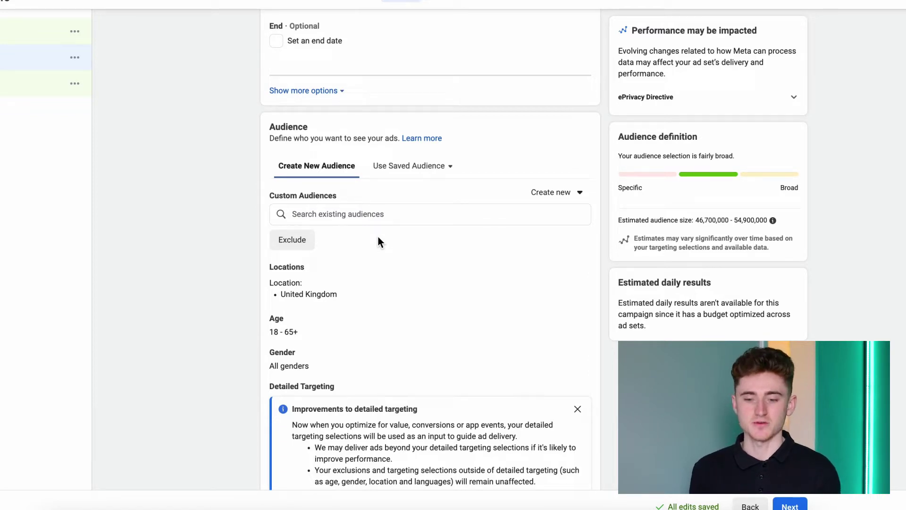
- Start a new custom audience for the ad set with Website as its source
{"action": "left_click", "coordinate": [578, 197]}
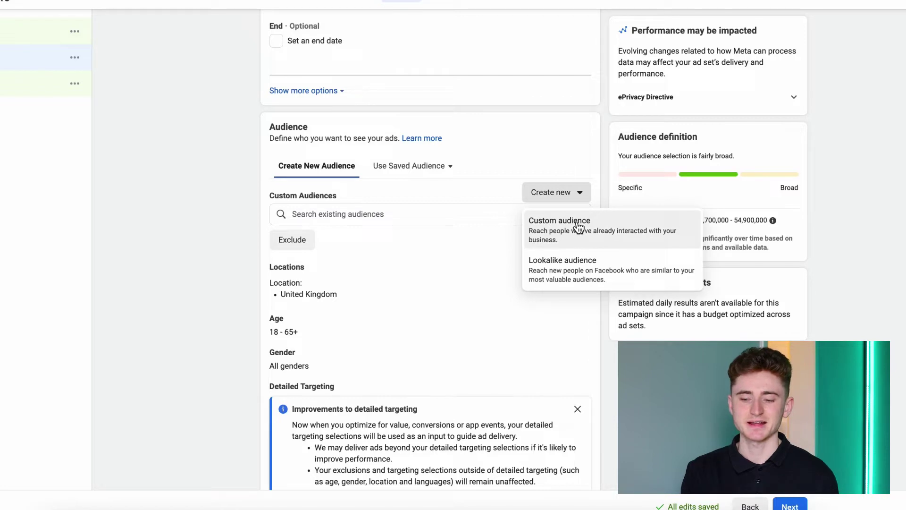
{"action": "left_click", "coordinate": [604, 232]}
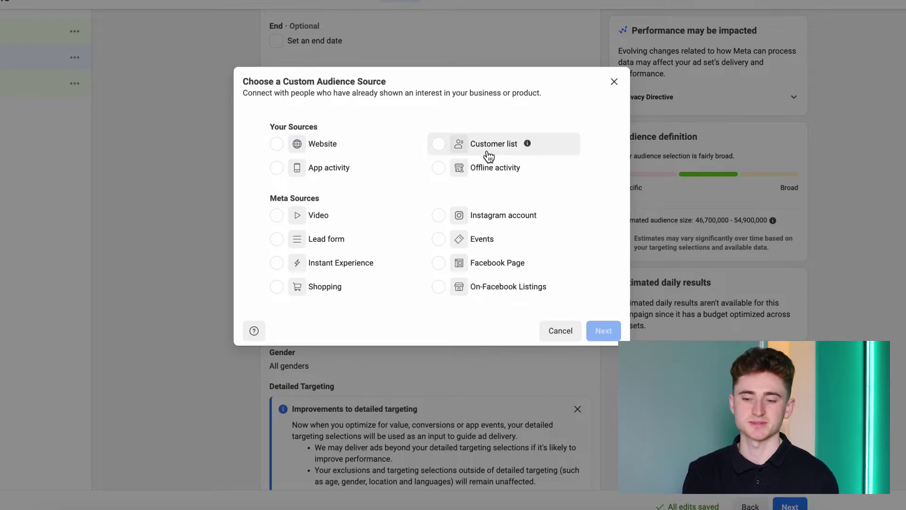
{"action": "left_click", "coordinate": [278, 146]}
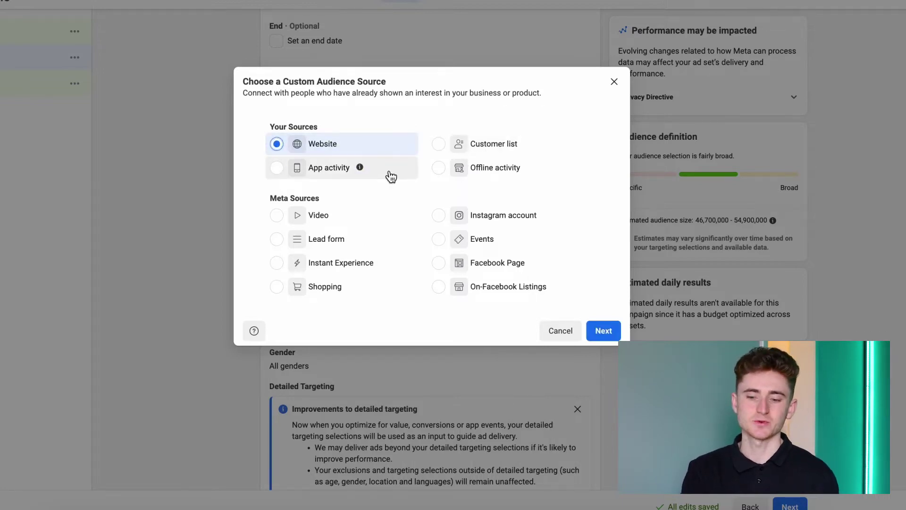
{"action": "left_click", "coordinate": [604, 331]}
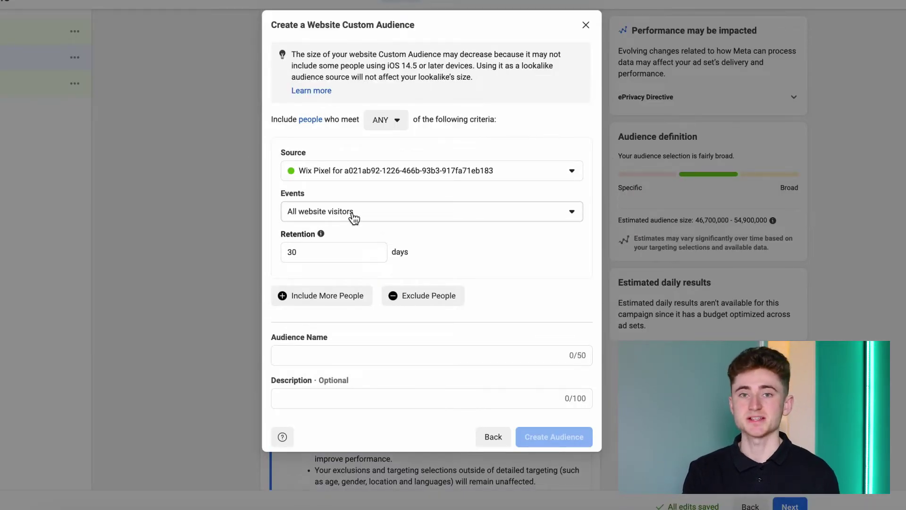
- Review the events available for the website custom audience and open its retention period for editing
{"action": "left_click", "coordinate": [354, 218]}
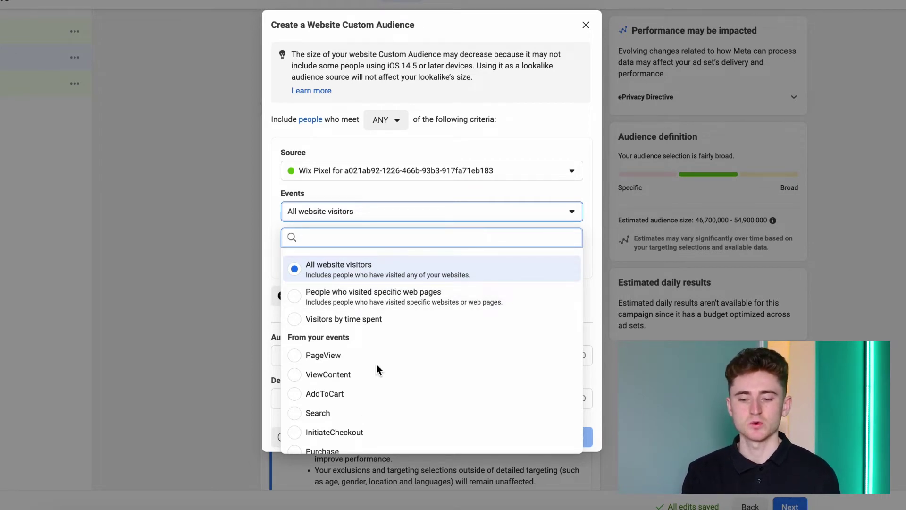
{"action": "scroll", "coordinate": [376, 365], "scroll_direction": "down", "scroll_amount": 1}
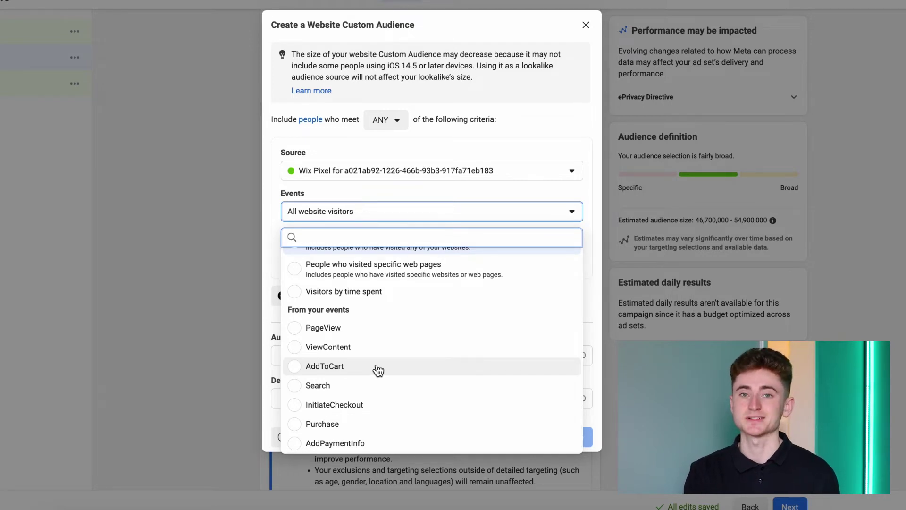
{"action": "left_click", "coordinate": [267, 231]}
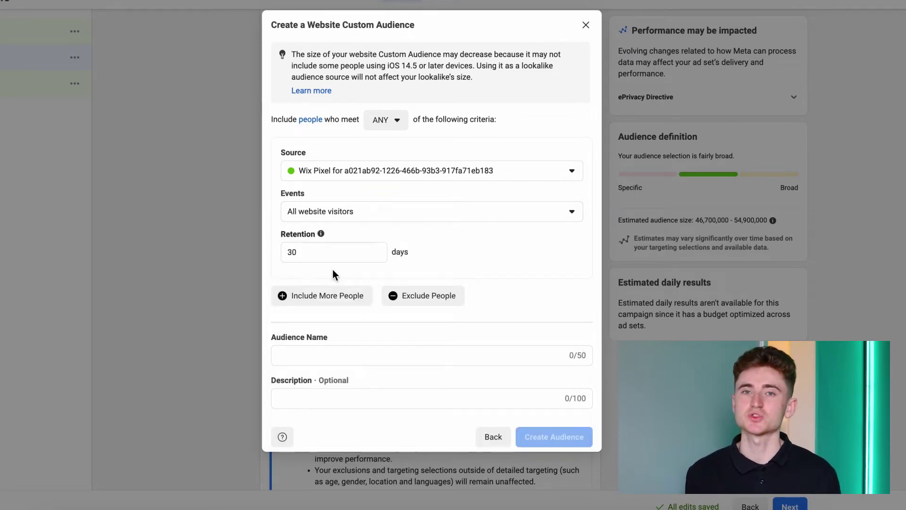
{"action": "left_click", "coordinate": [364, 251]}
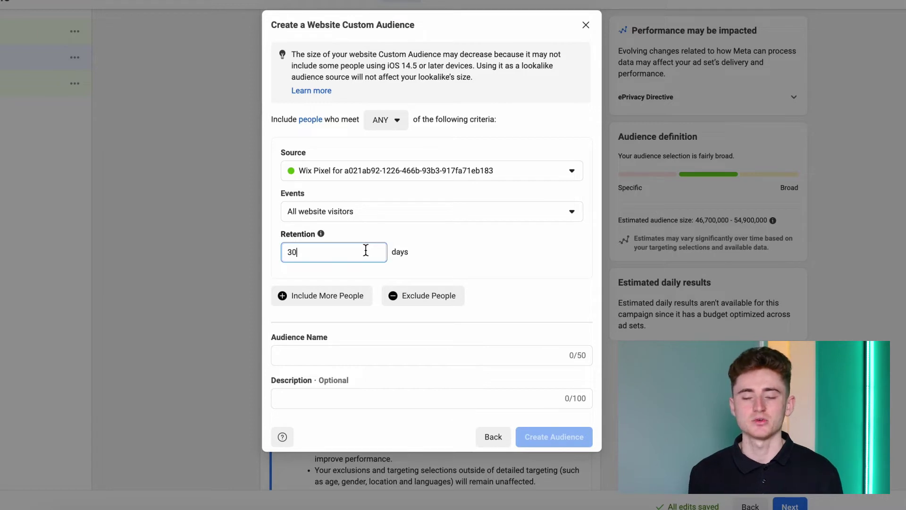
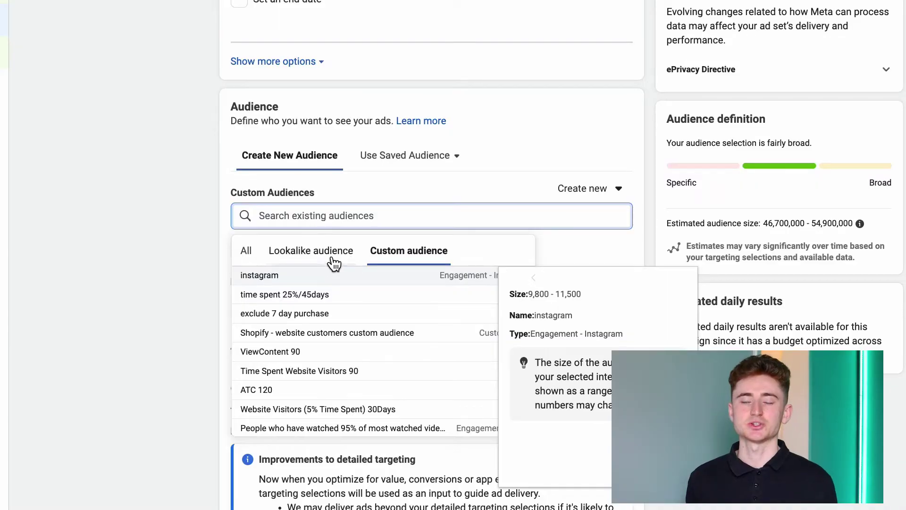
- Search the existing custom audiences for "webs" and add "Website visitors" to the ad set's audience
{"action": "type", "text": "webs"}
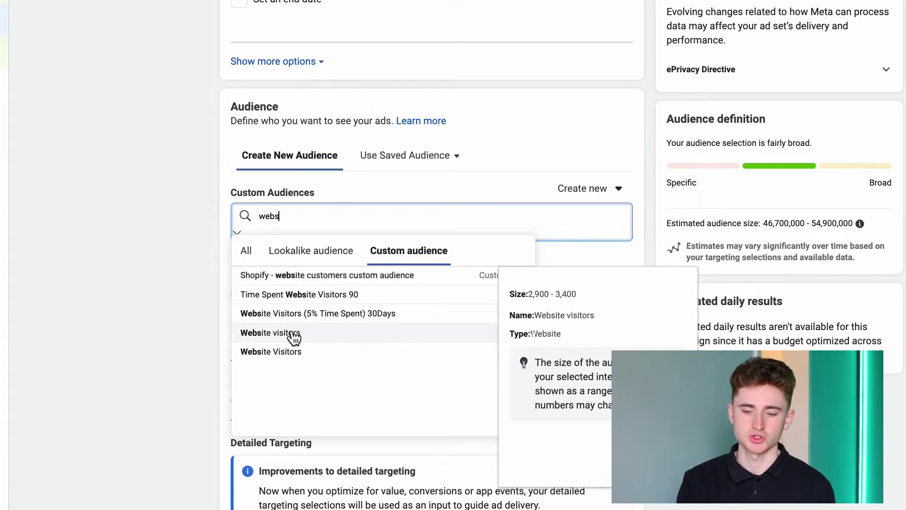
{"action": "left_click", "coordinate": [294, 336]}
{"action": "key", "text": "ctrl+a"}
{"action": "key", "text": "BackSpace"}
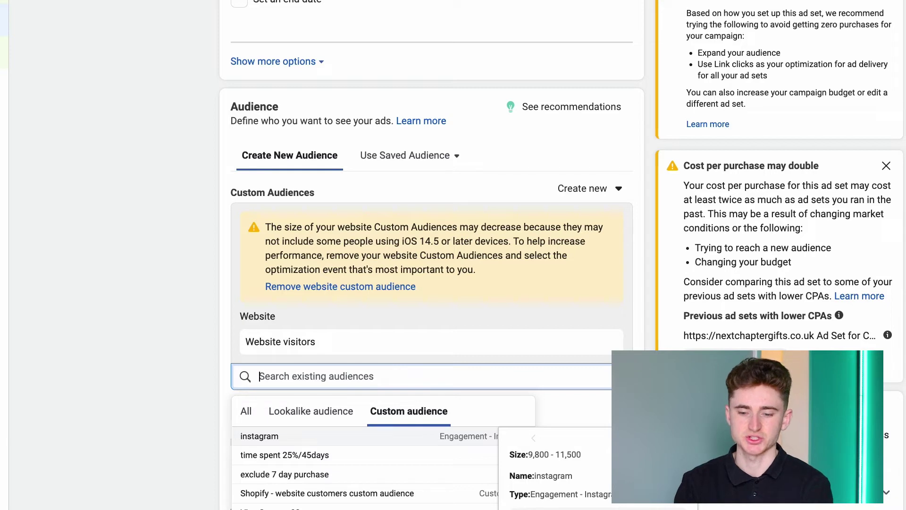
- Add the "Facebook engagers 365 days" custom audience and search the existing custom audiences for "all in"
{"action": "scroll", "coordinate": [425, 284], "scroll_direction": "down", "scroll_amount": 1}
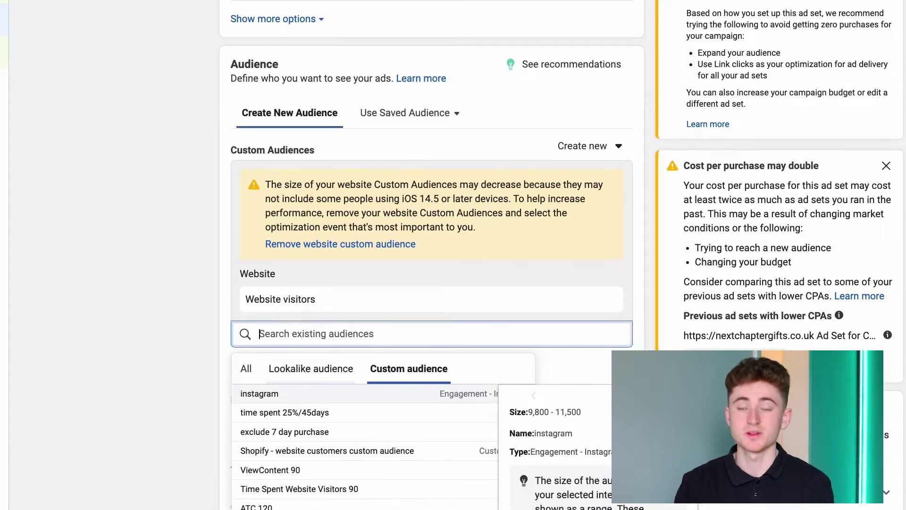
{"action": "type", "text": "facebook"}
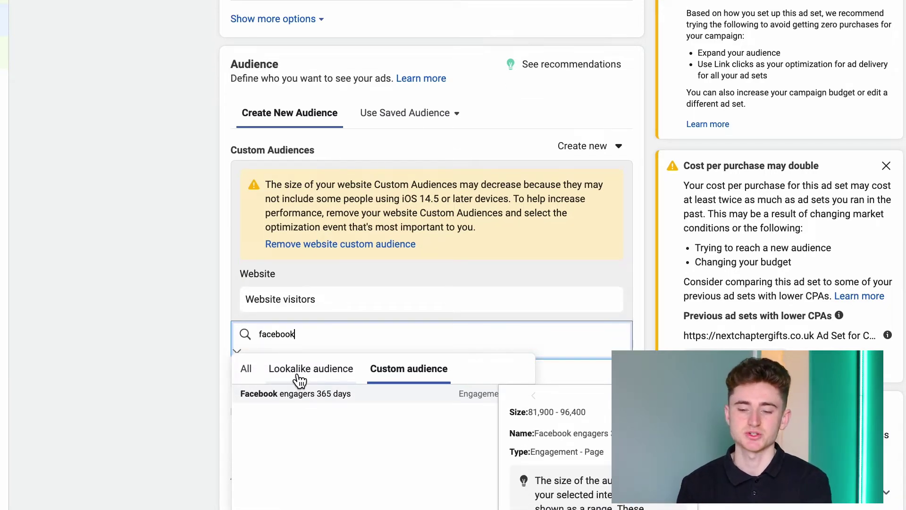
{"action": "left_click", "coordinate": [306, 395]}
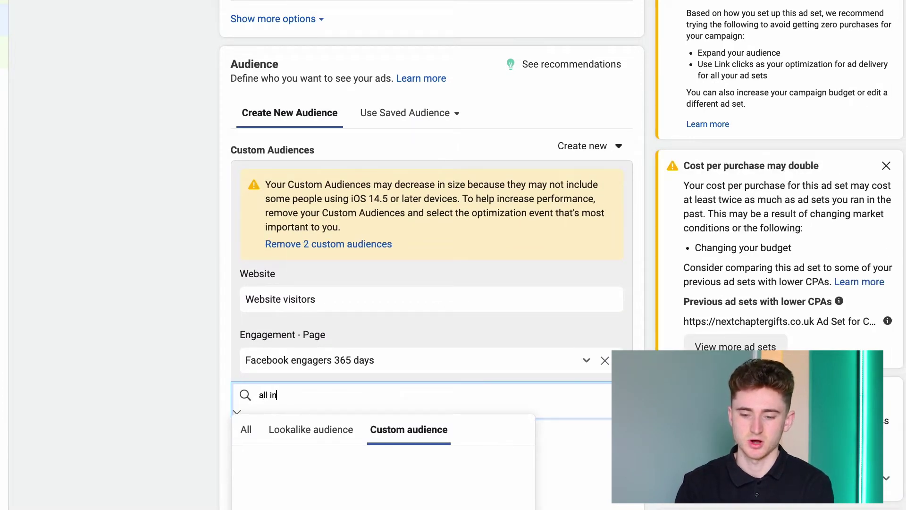
{"action": "scroll", "coordinate": [321, 484], "scroll_direction": "down", "scroll_amount": 2}
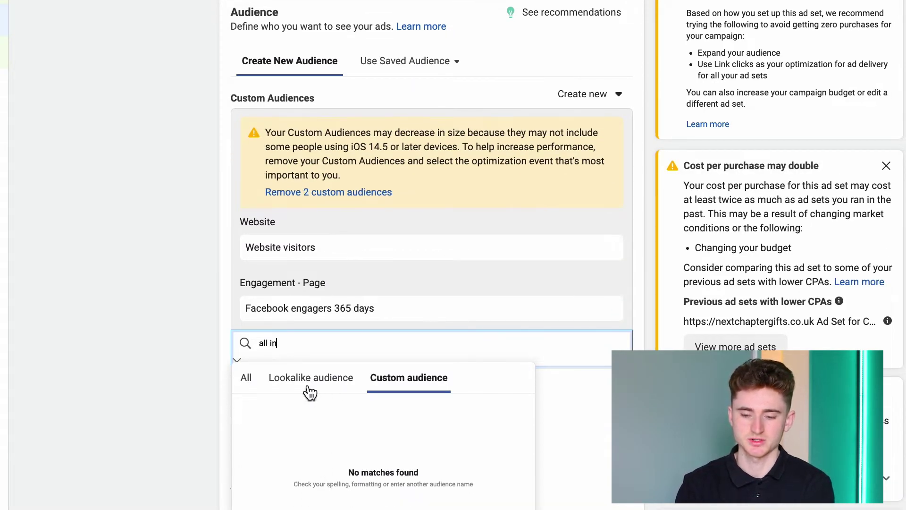